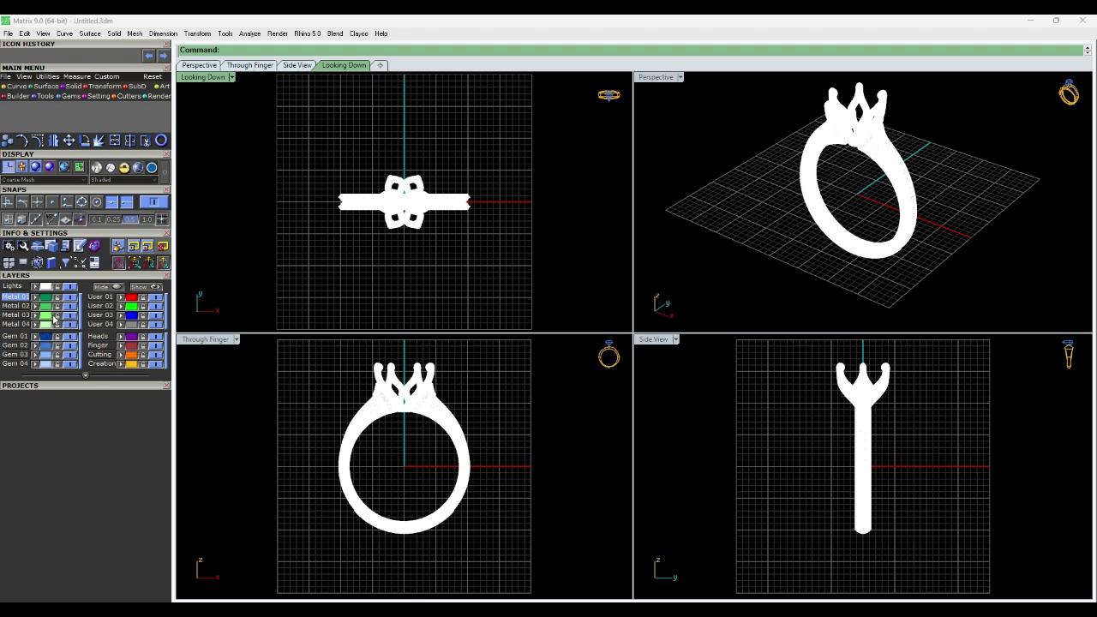
- Enter random test text at the Matrix command line to check that the program responds
drag(382, 239, 350, 248)
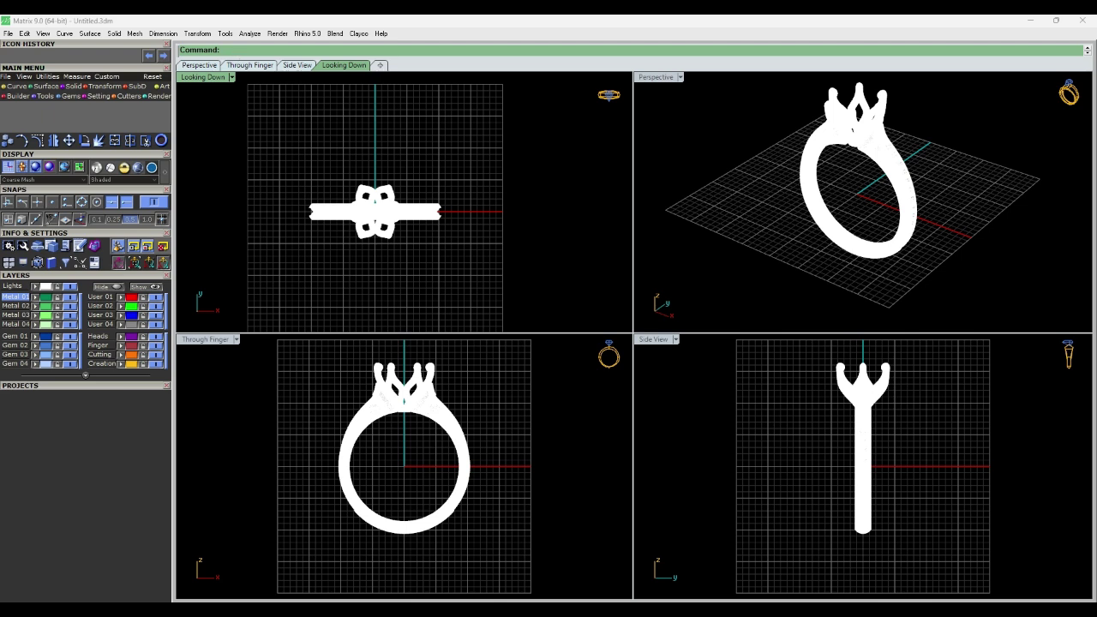
text(Sdjhfasdkjfasldkjfaslk)
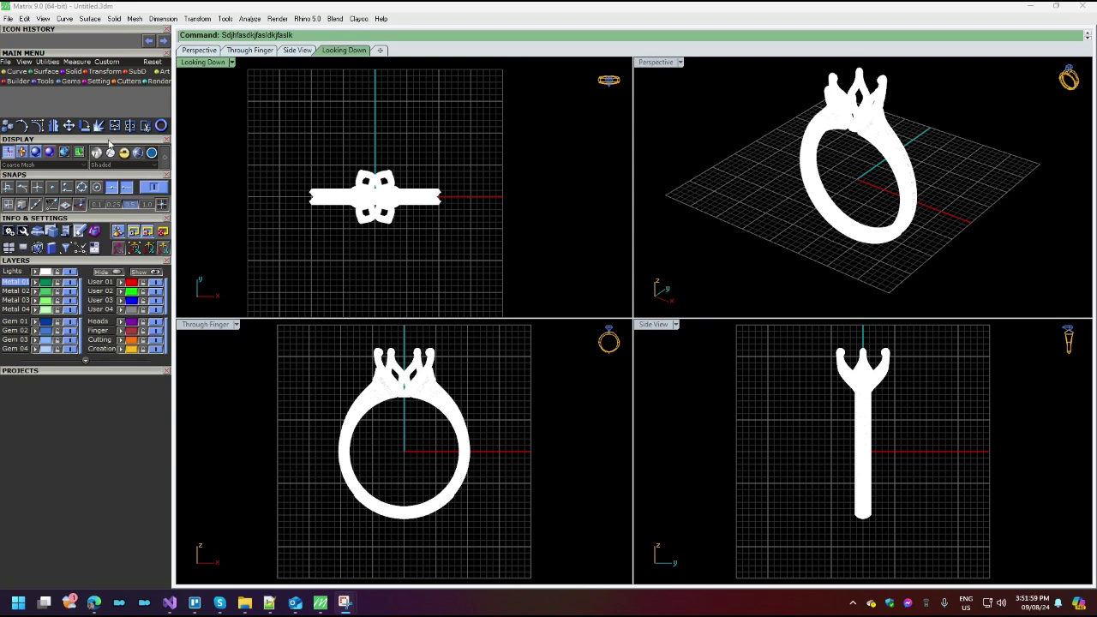
- Open Windows Defender Firewall with Advanced Security in a maximised window and show the outbound rules
click(17, 603)
text(firewall)
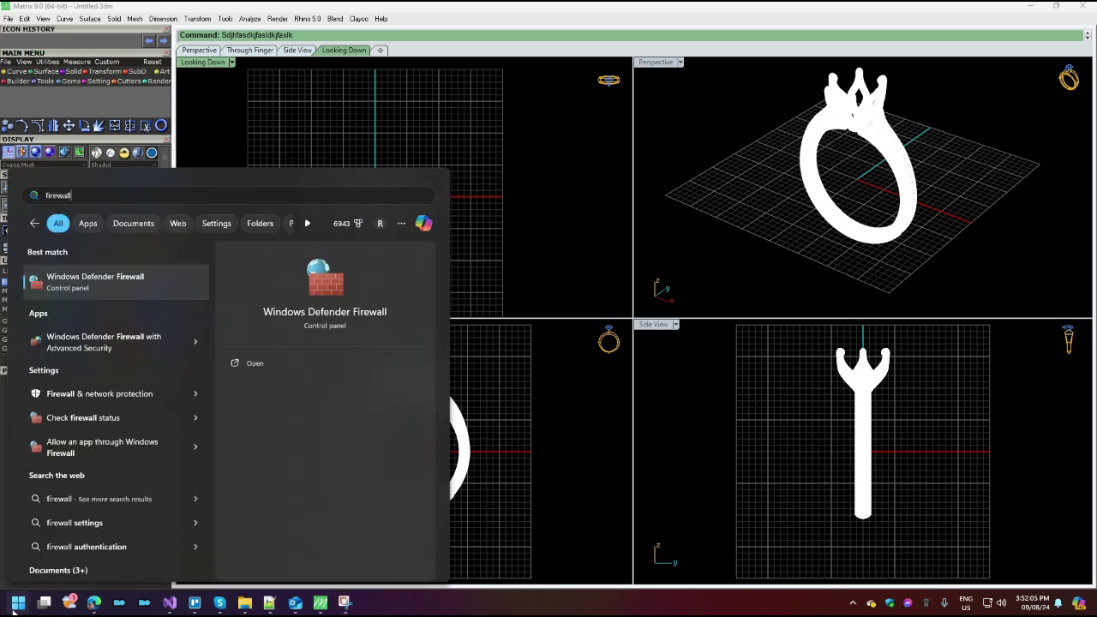
click(106, 348)
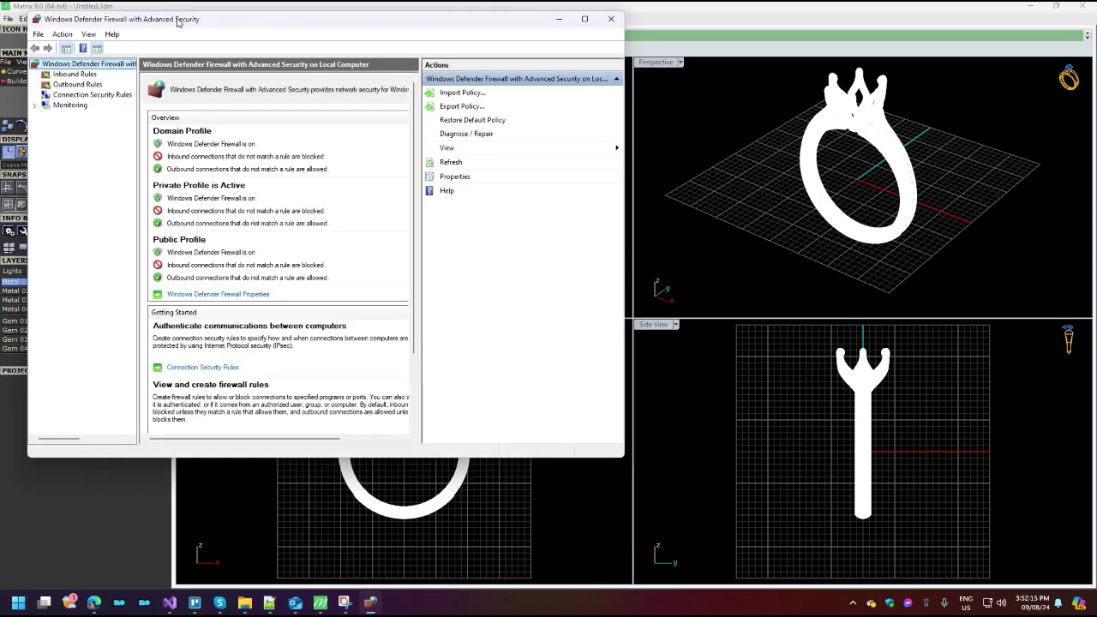
drag(178, 19, 378, 102)
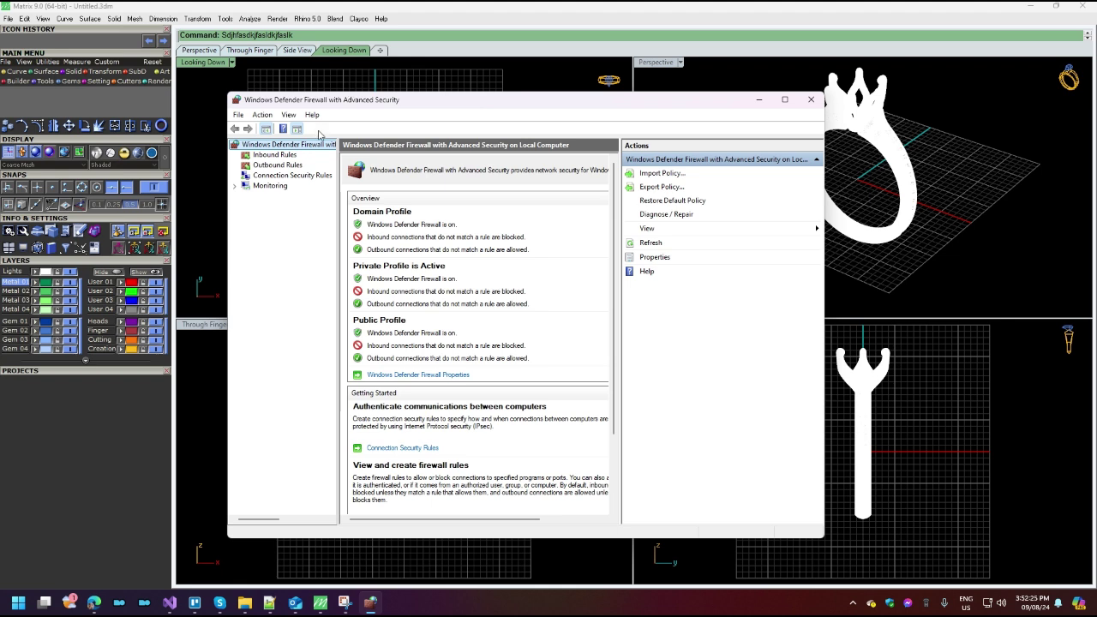
click(784, 99)
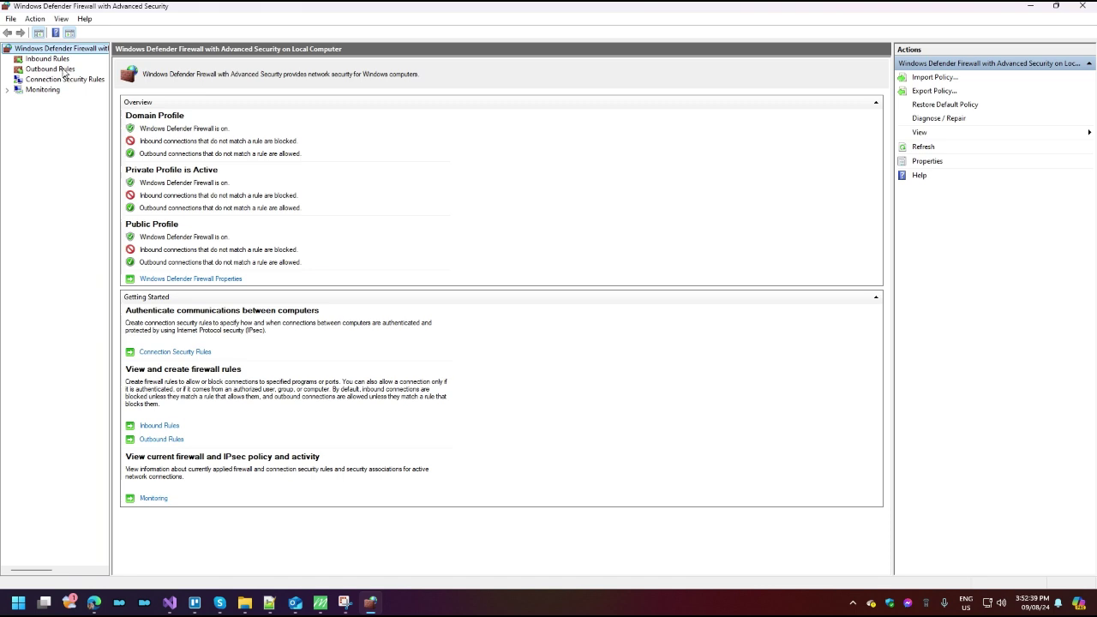
click(62, 70)
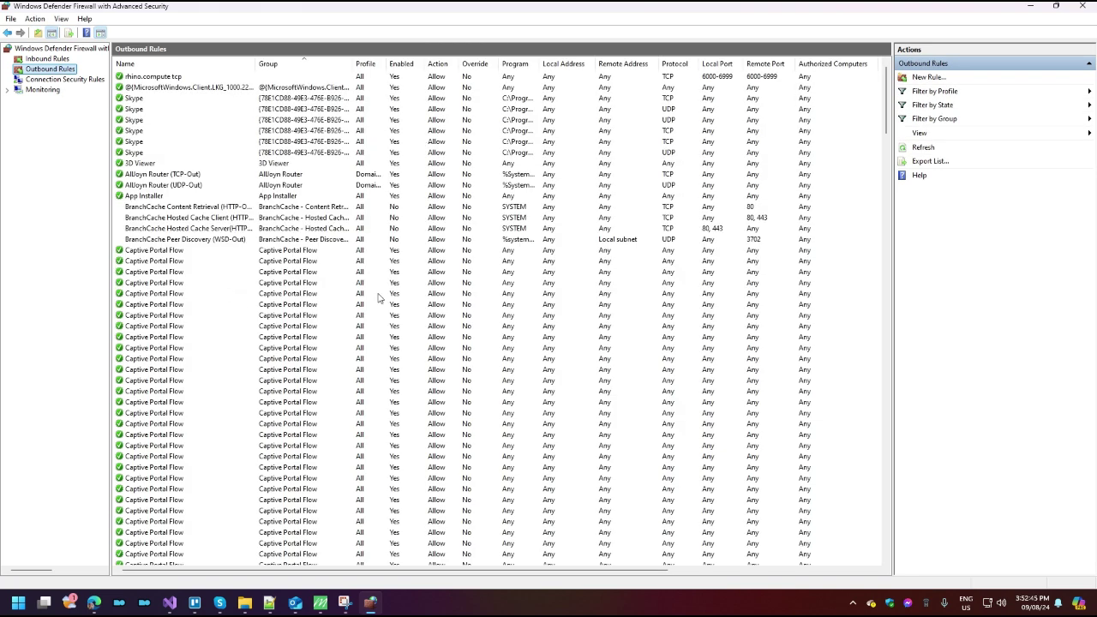
- Start a new outbound firewall rule using the Program rule type
drag(887, 98, 905, 85)
click(927, 77)
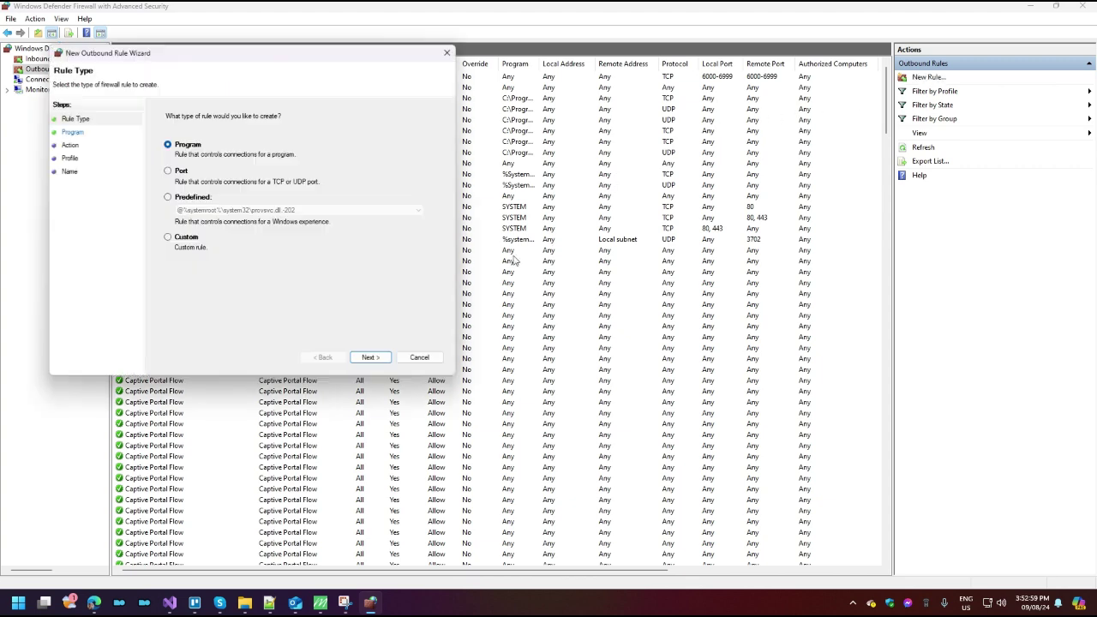
drag(257, 58, 510, 158)
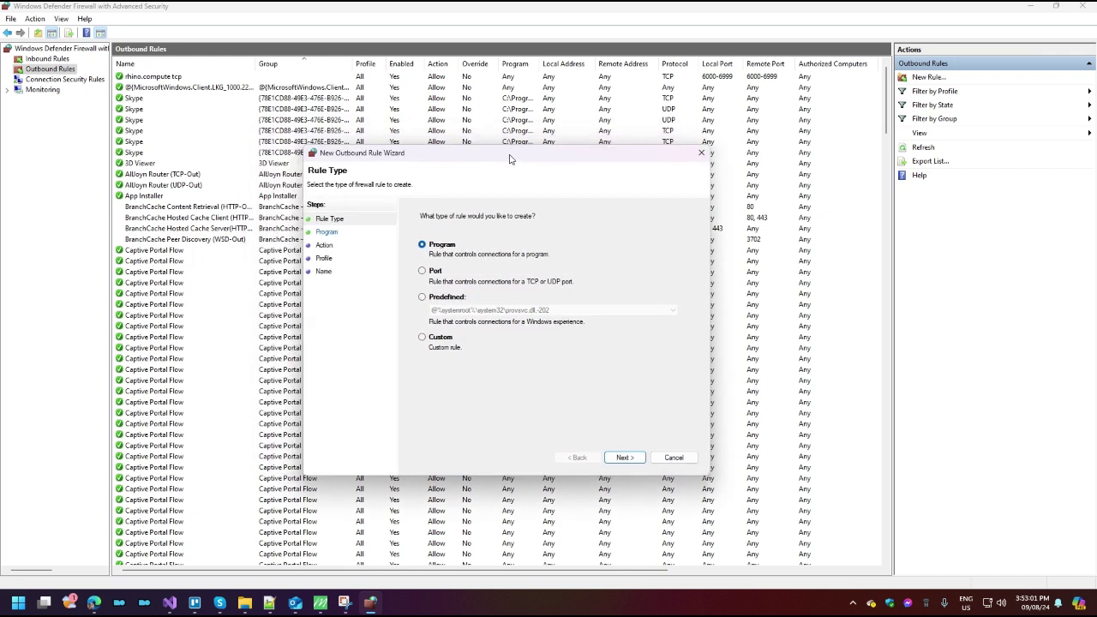
click(623, 458)
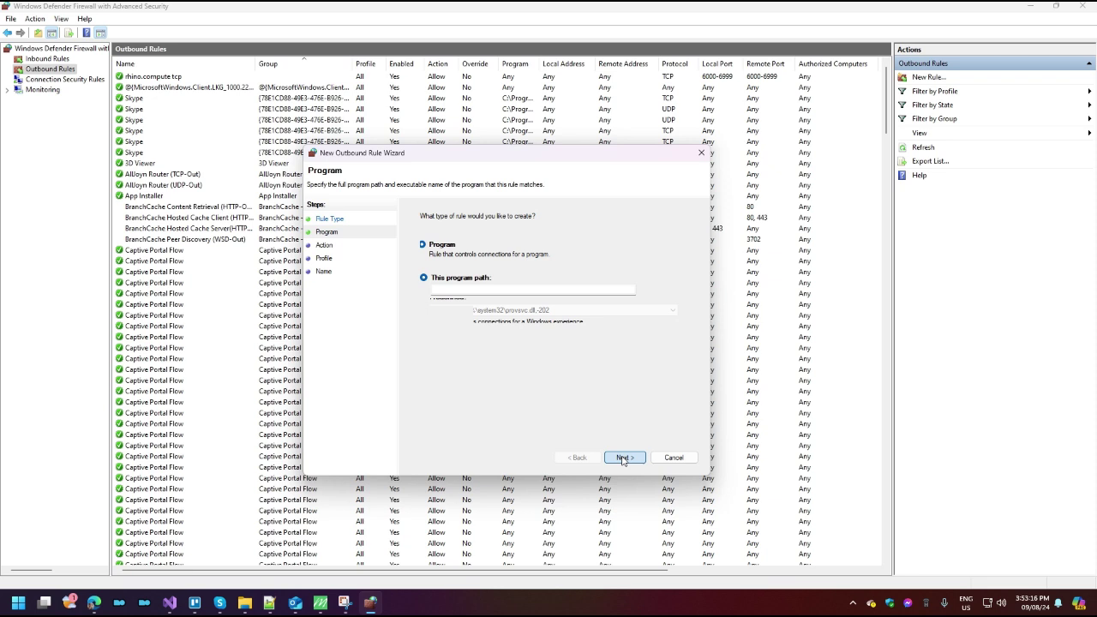
- Set the rule's program path to Matrix90.exe in the C: drive's Program Files (x86)\Matrix90 folder
click(425, 279)
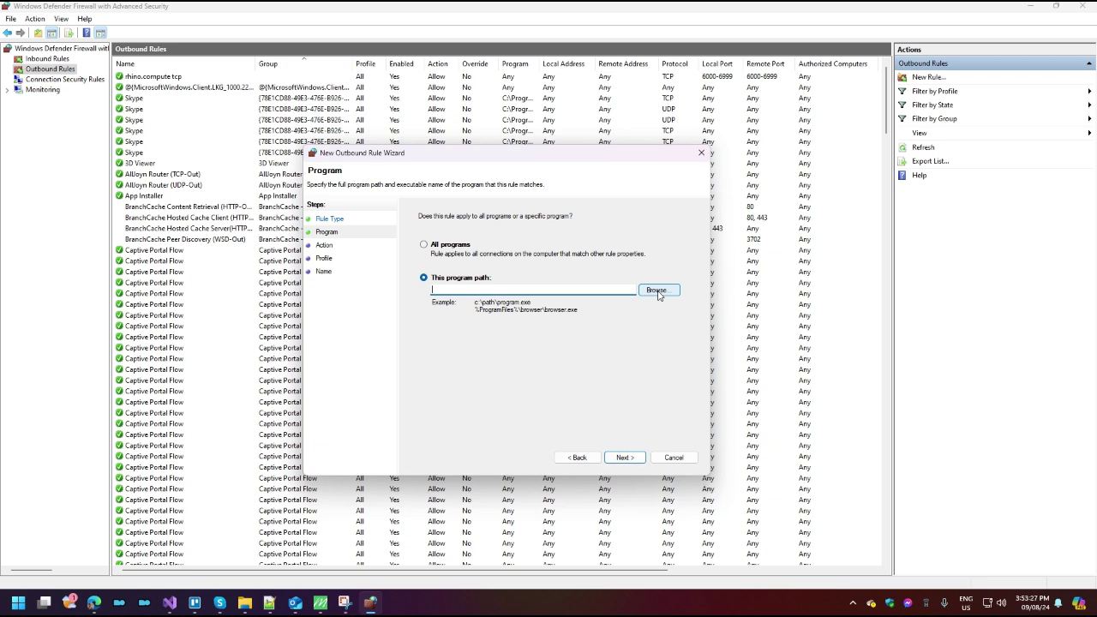
click(658, 293)
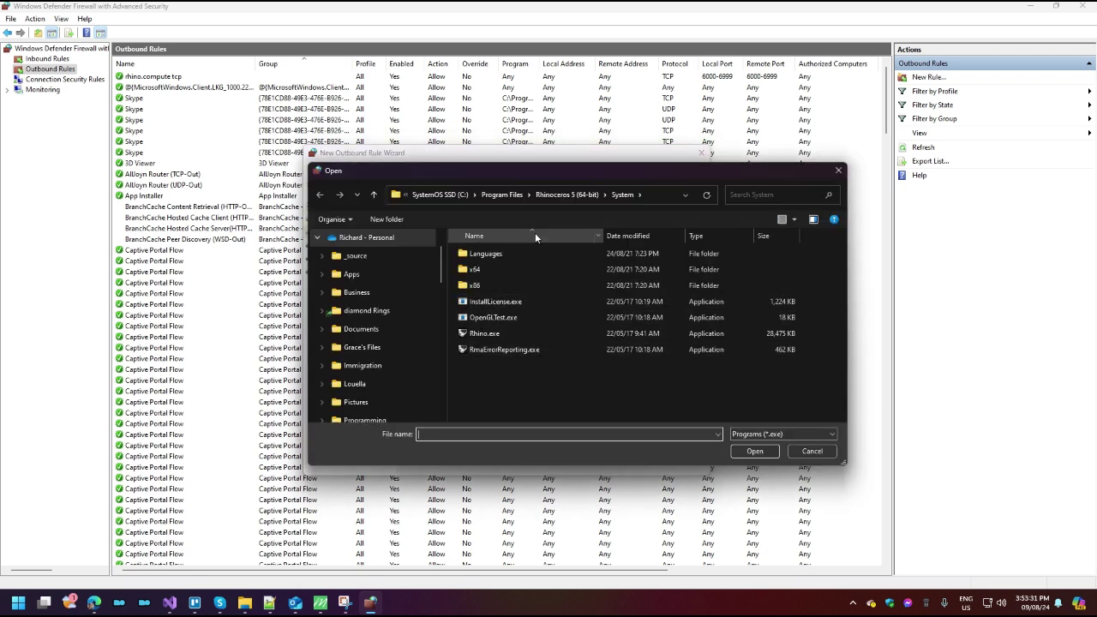
click(436, 194)
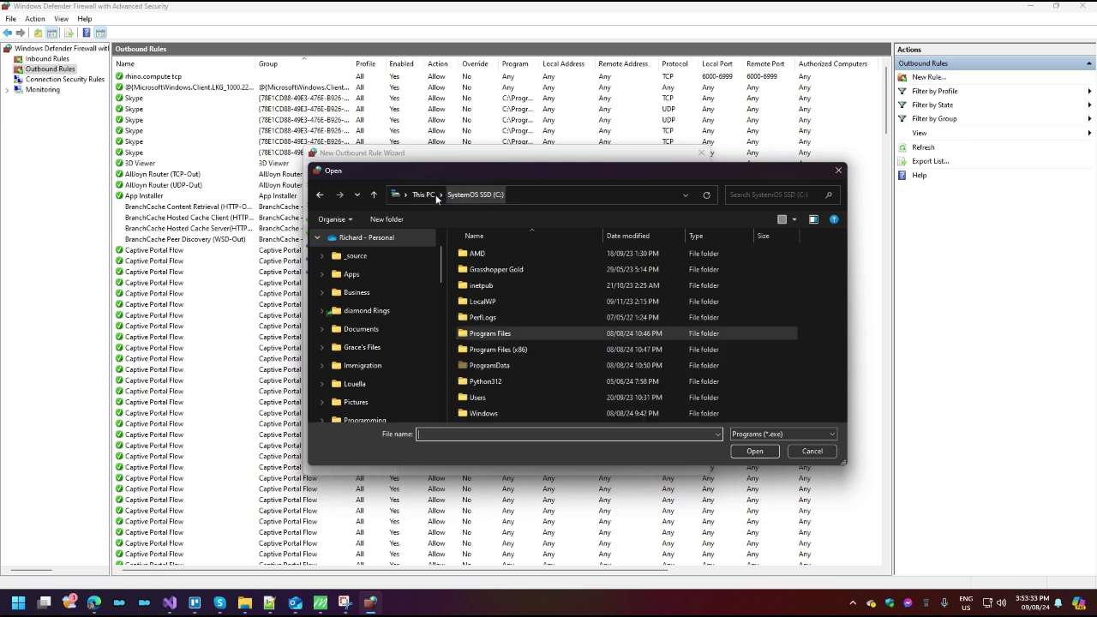
double_click(489, 349)
scroll(541, 347, down, 5)
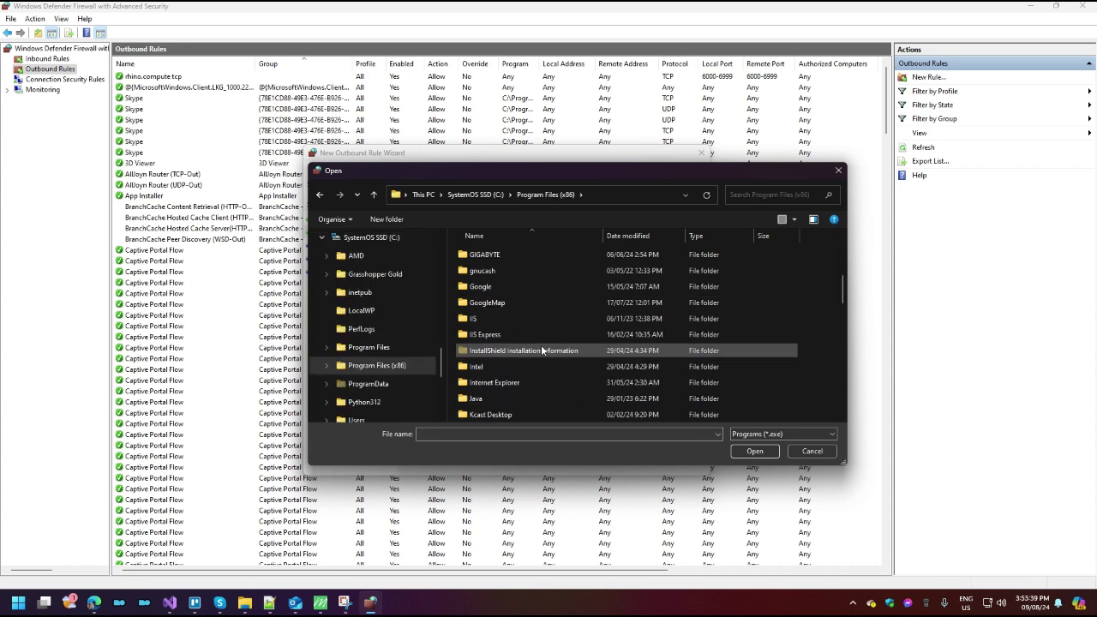
scroll(541, 345, down, 2)
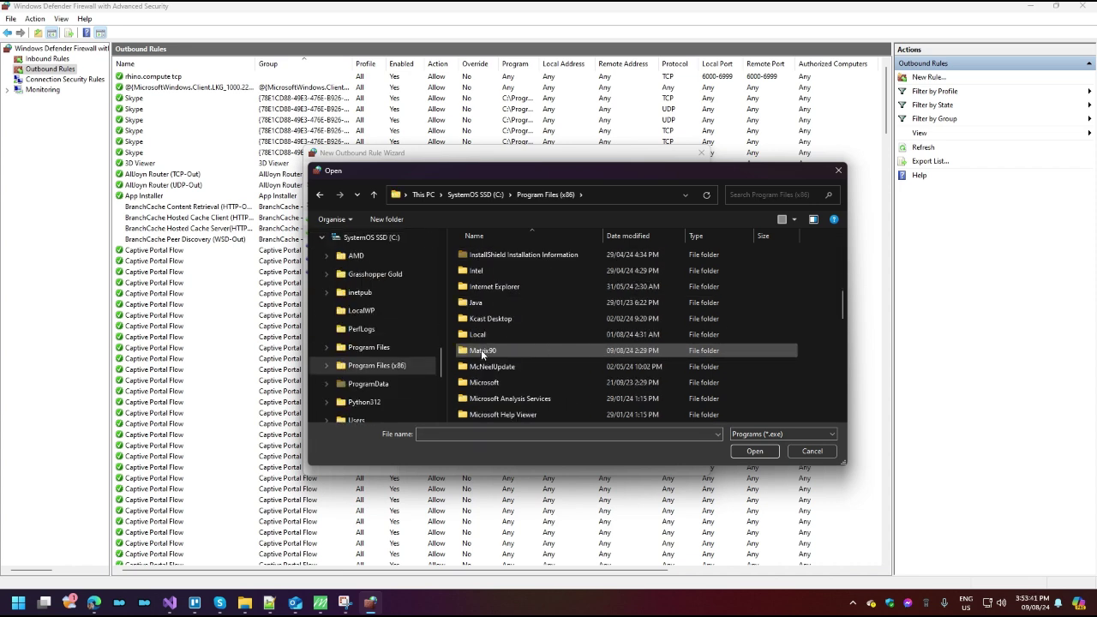
scroll(485, 352, down, 1)
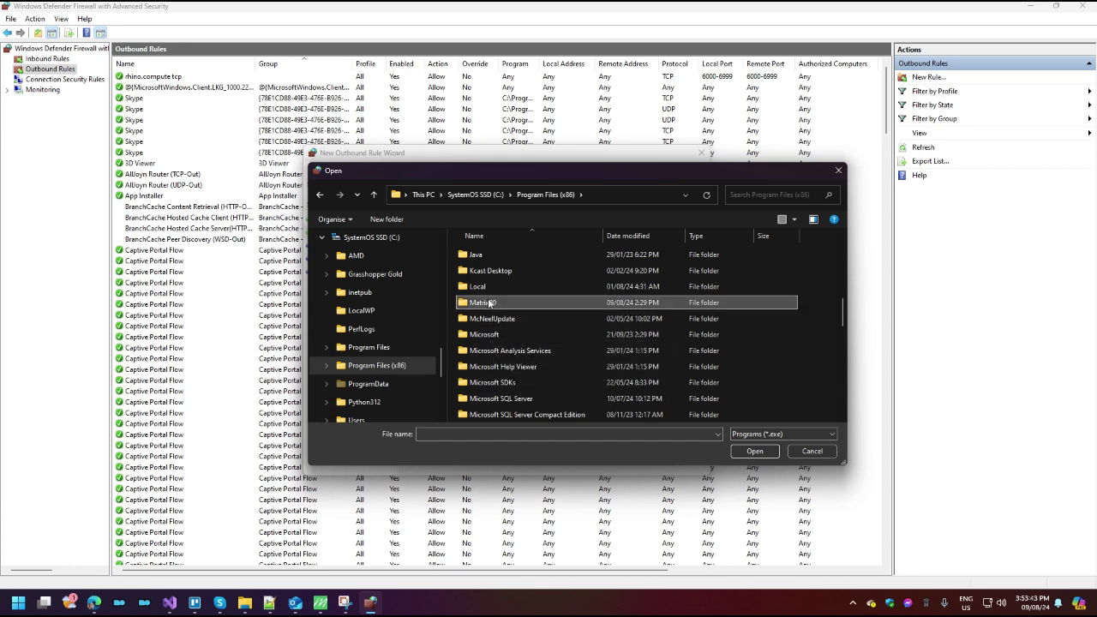
double_click(484, 303)
scroll(510, 305, down, 3)
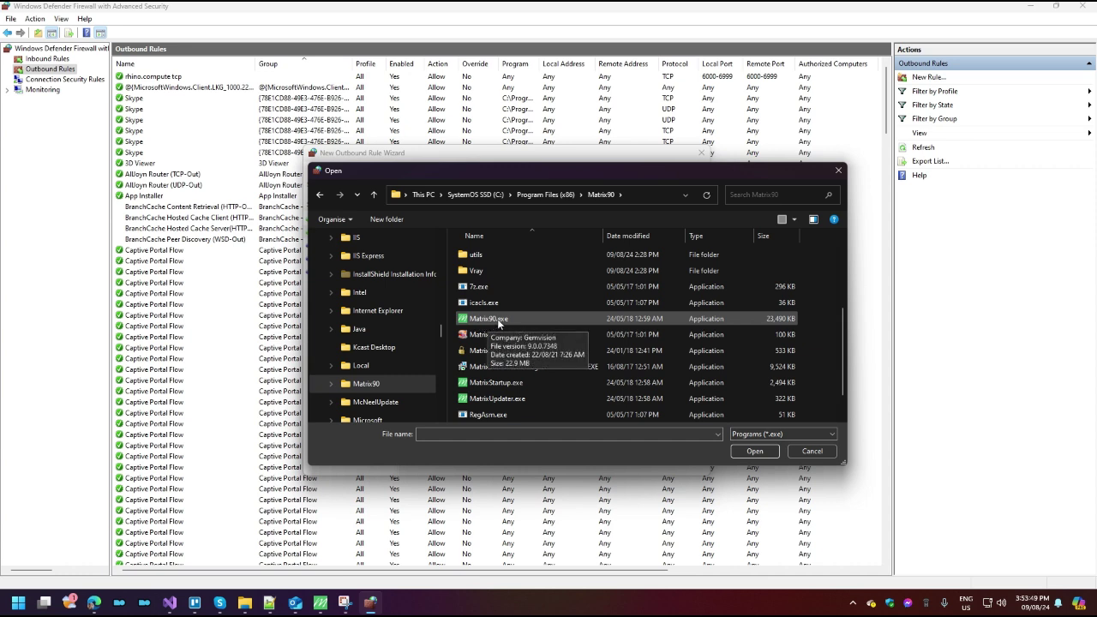
click(499, 321)
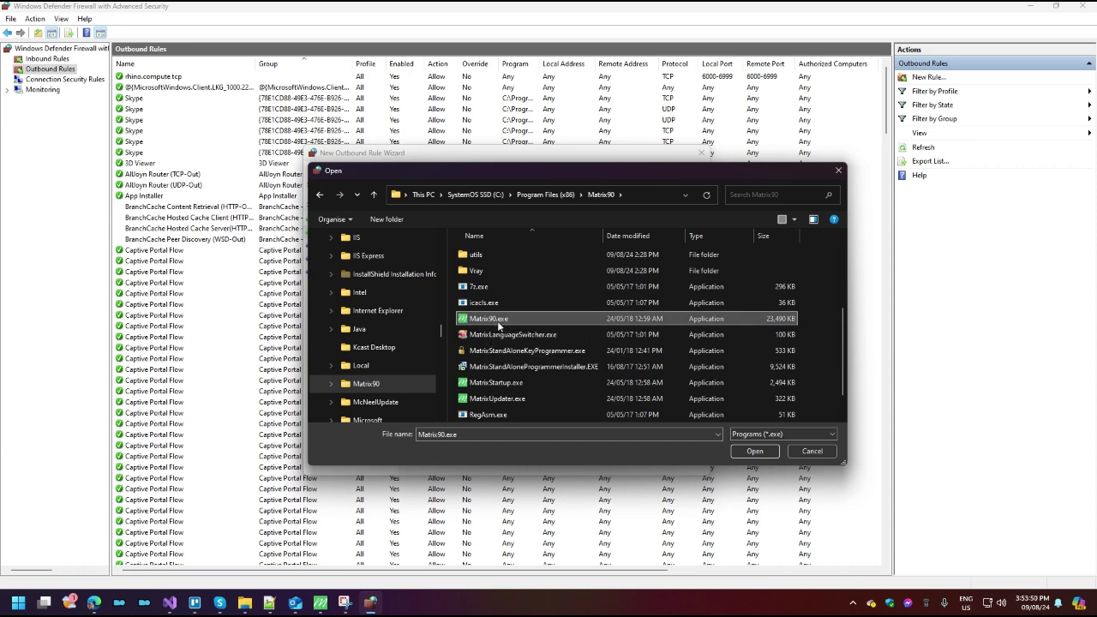
click(754, 451)
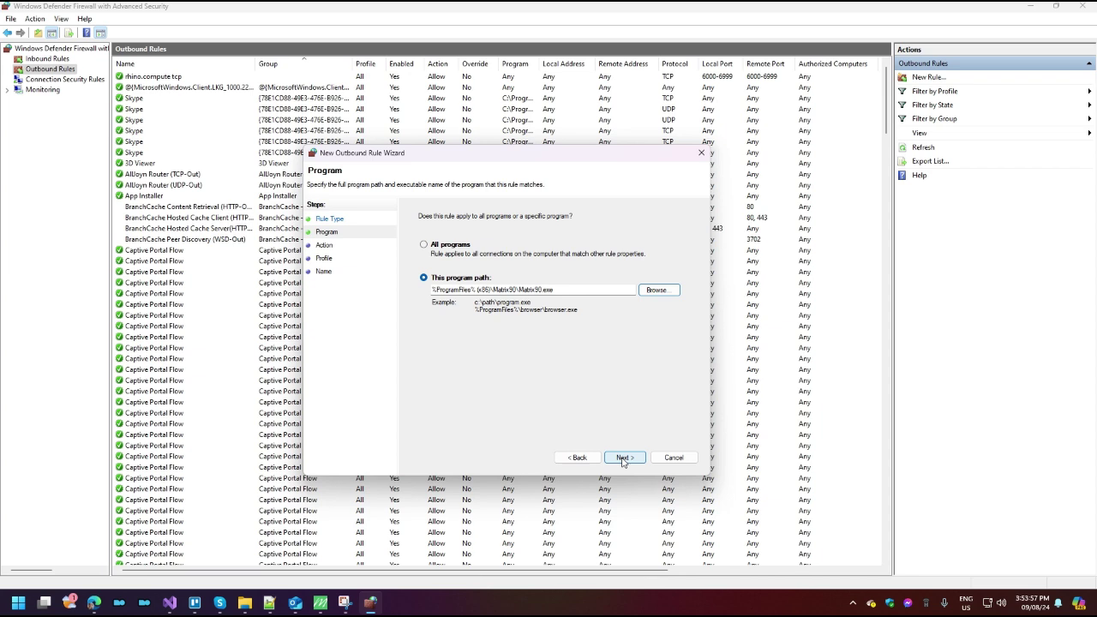
- Make the rule block the connection and apply it to the Domain, Private and Public profiles
click(624, 458)
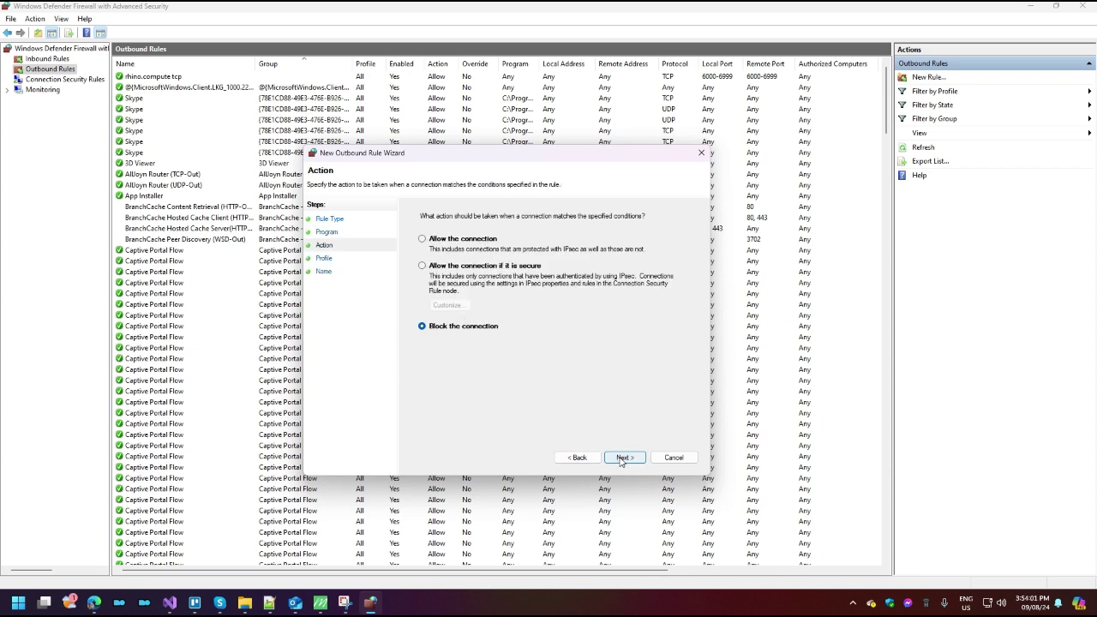
click(621, 459)
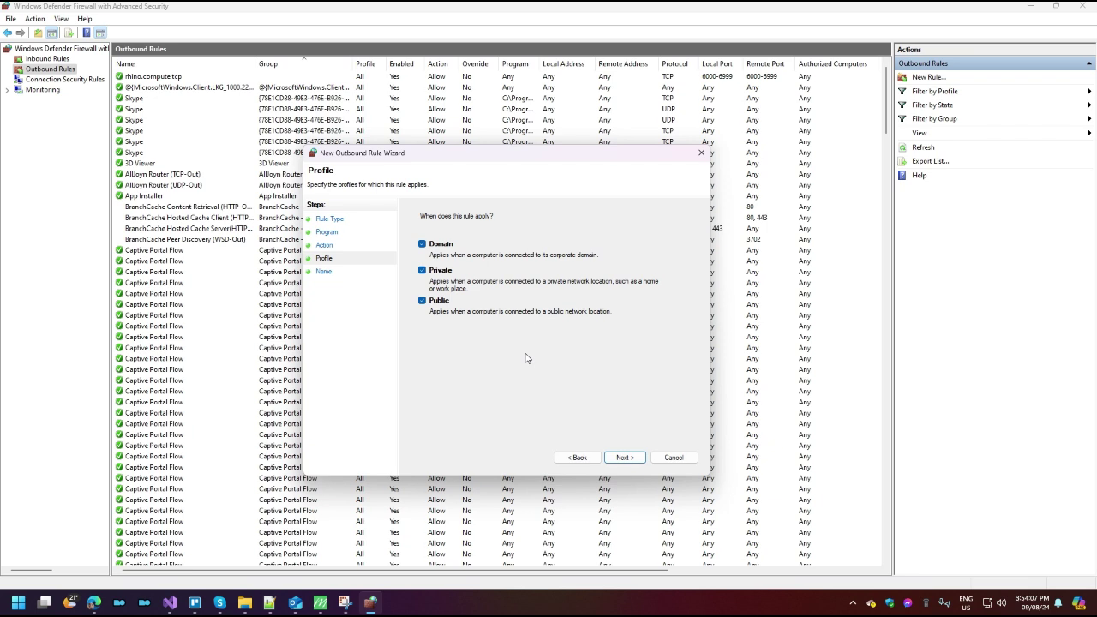
click(622, 459)
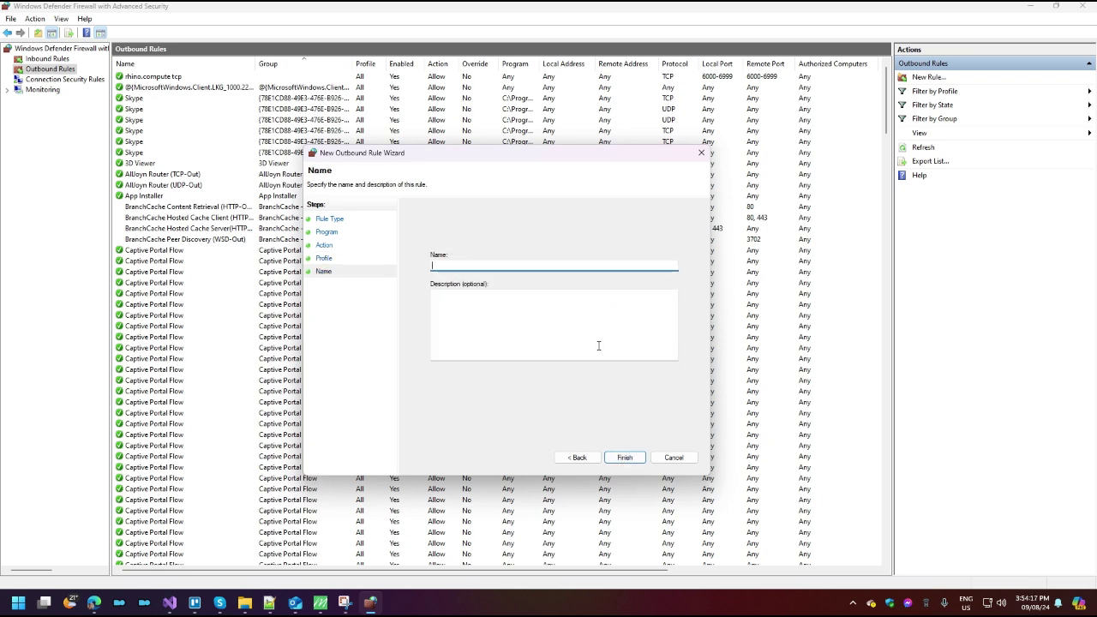
- Name the rule Matrix90.exe, describe it as "Blocks outbound internet calls to enable functionality." and create it
text(Mal)
text(rix90.)
text(e)
text(xe)
click(589, 318)
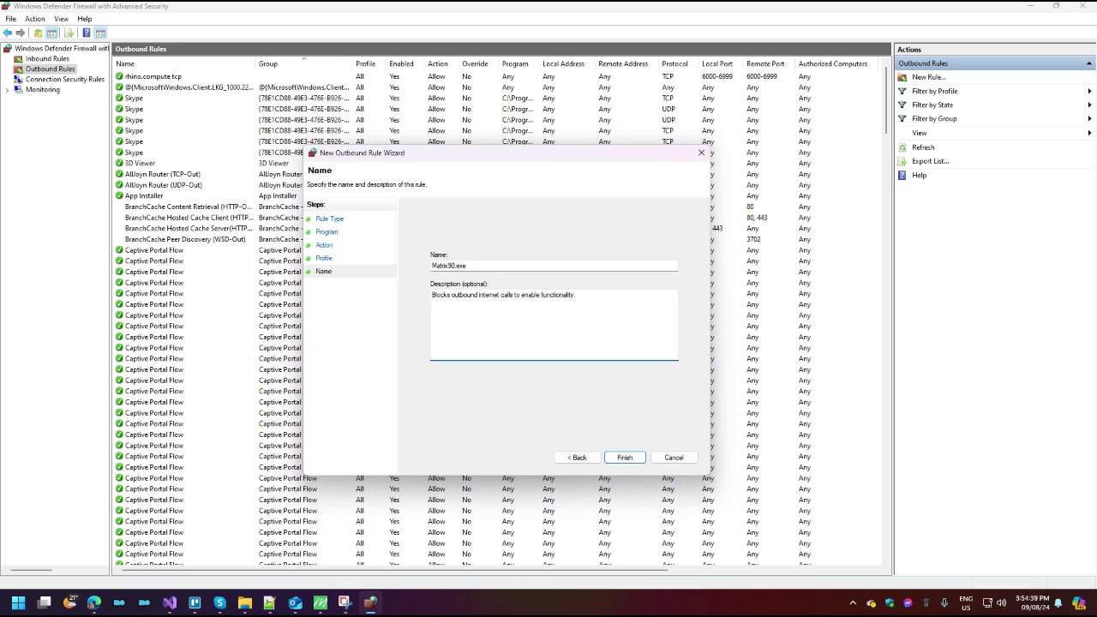
click(625, 457)
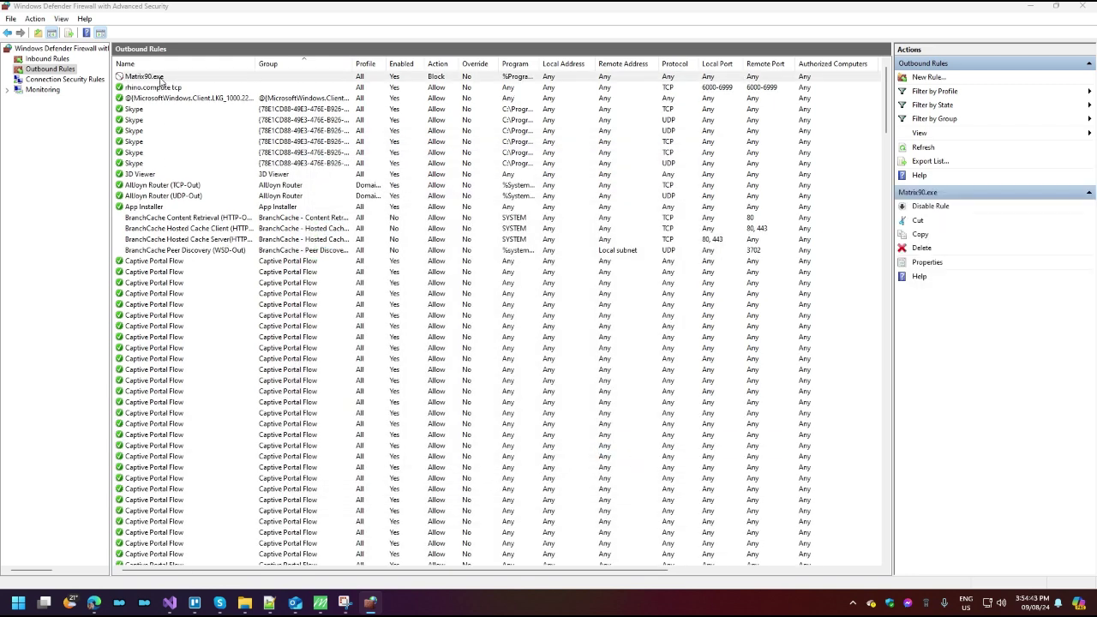
- Kill all running Matrix processes through the Matrix updater in the system tray
mouse_move(321, 606)
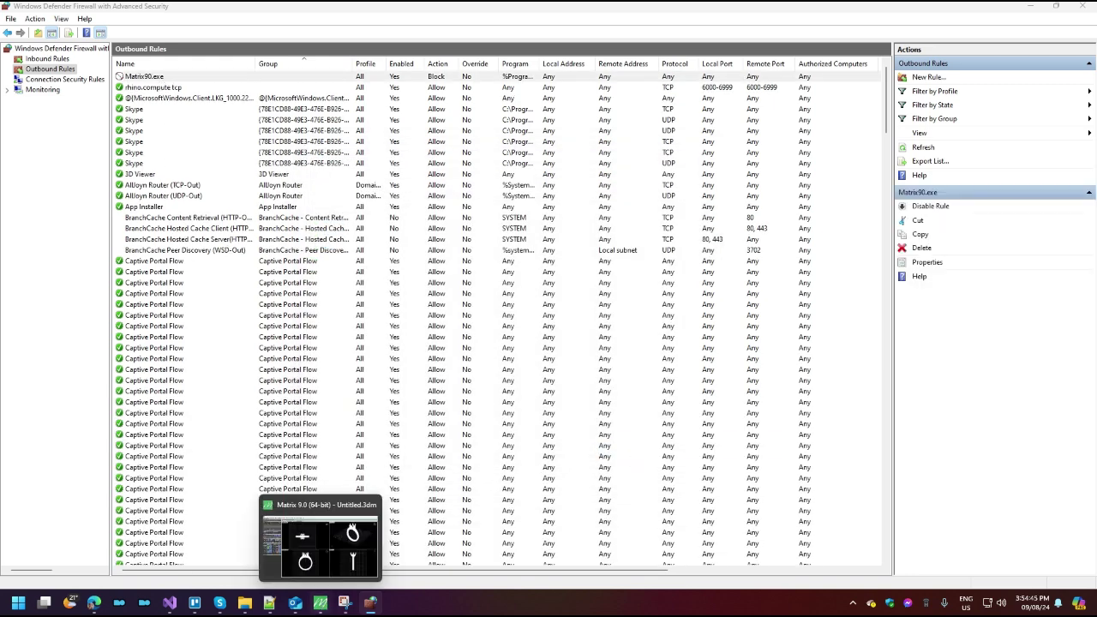
click(853, 603)
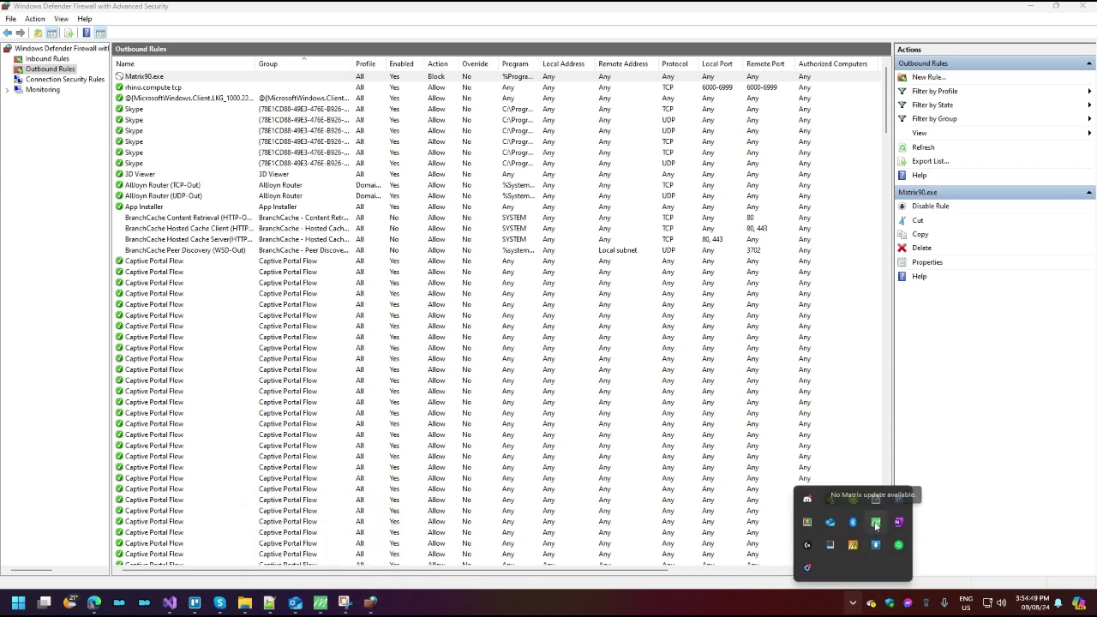
right_click(876, 525)
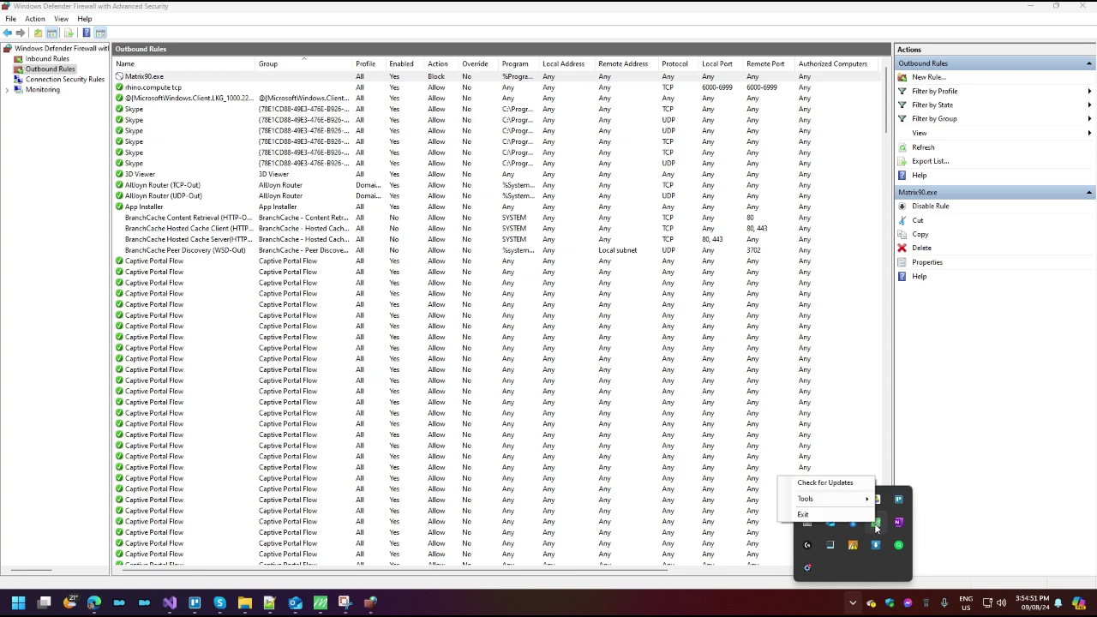
mouse_move(848, 501)
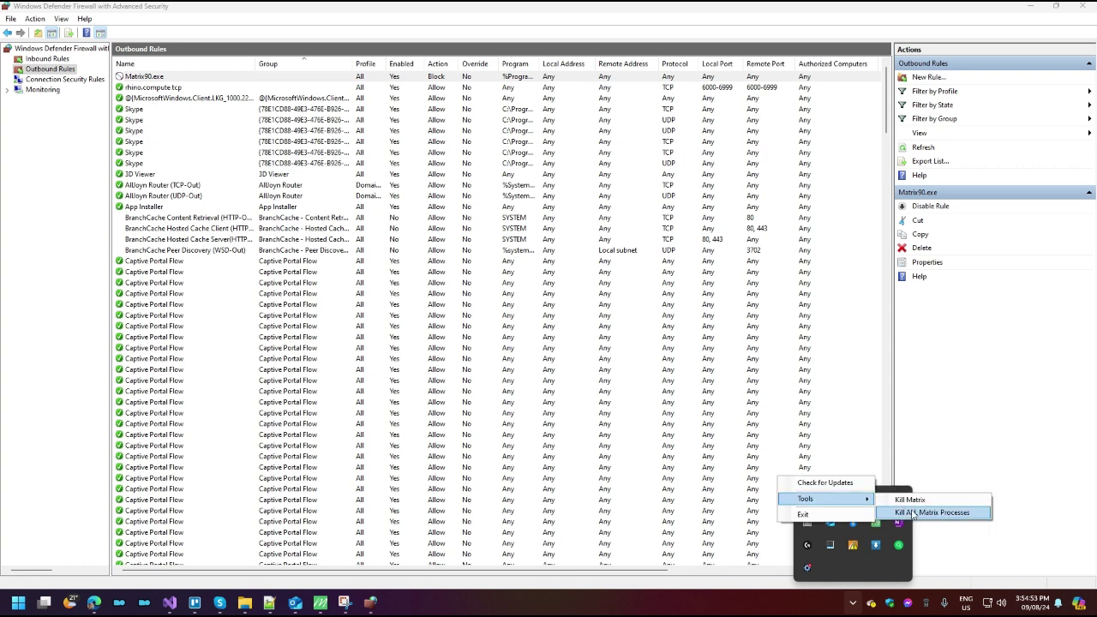
click(913, 513)
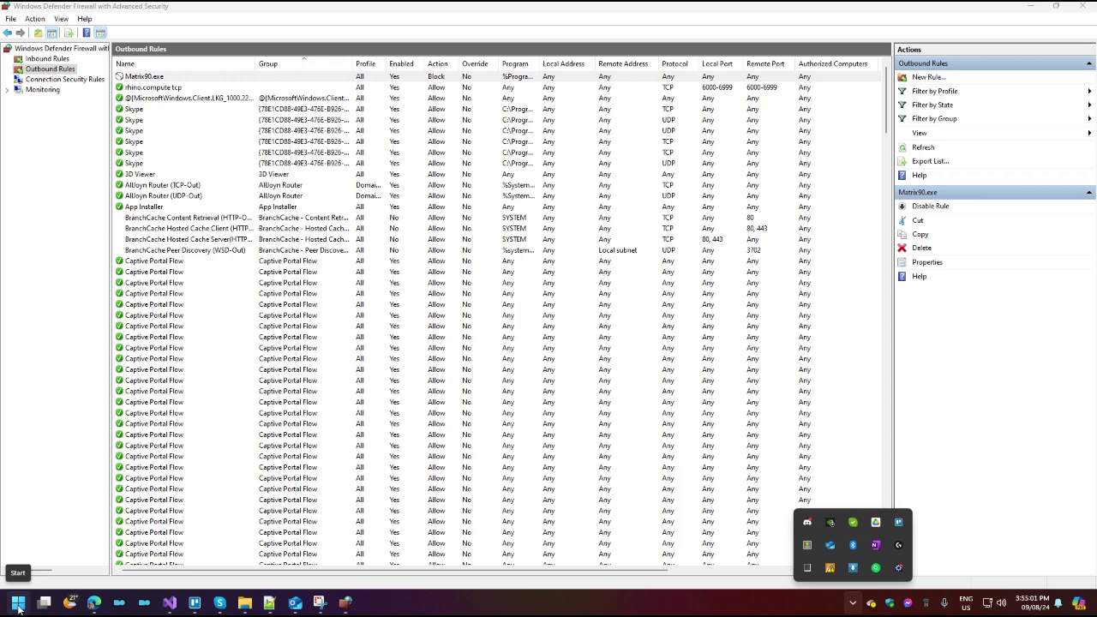
- Relaunch Matrix from the Design group of pinned apps
click(18, 603)
click(108, 263)
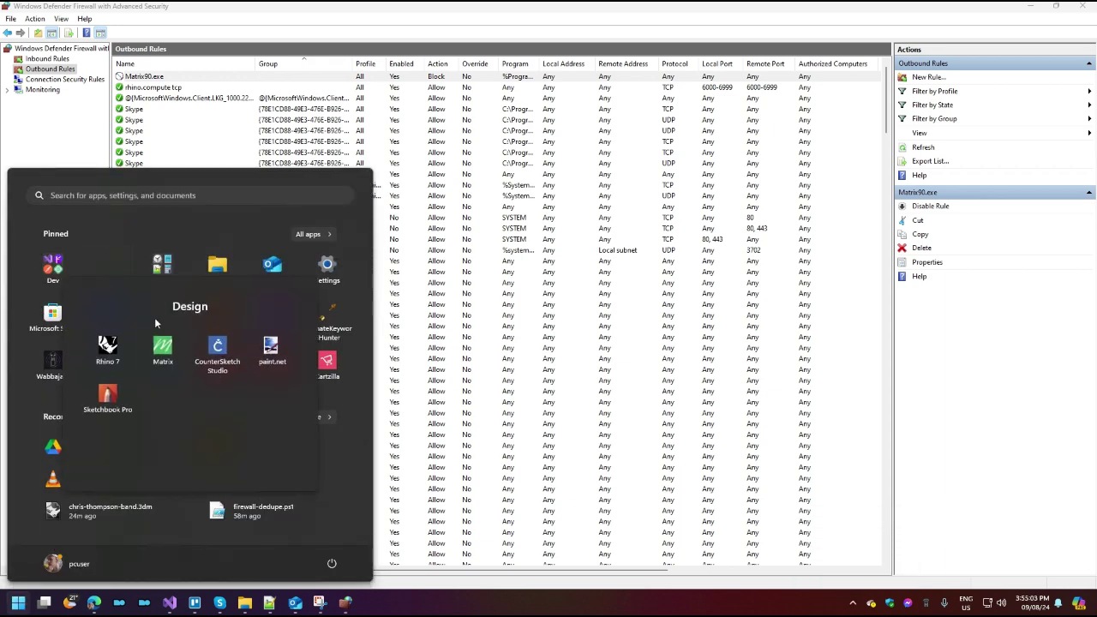
click(163, 347)
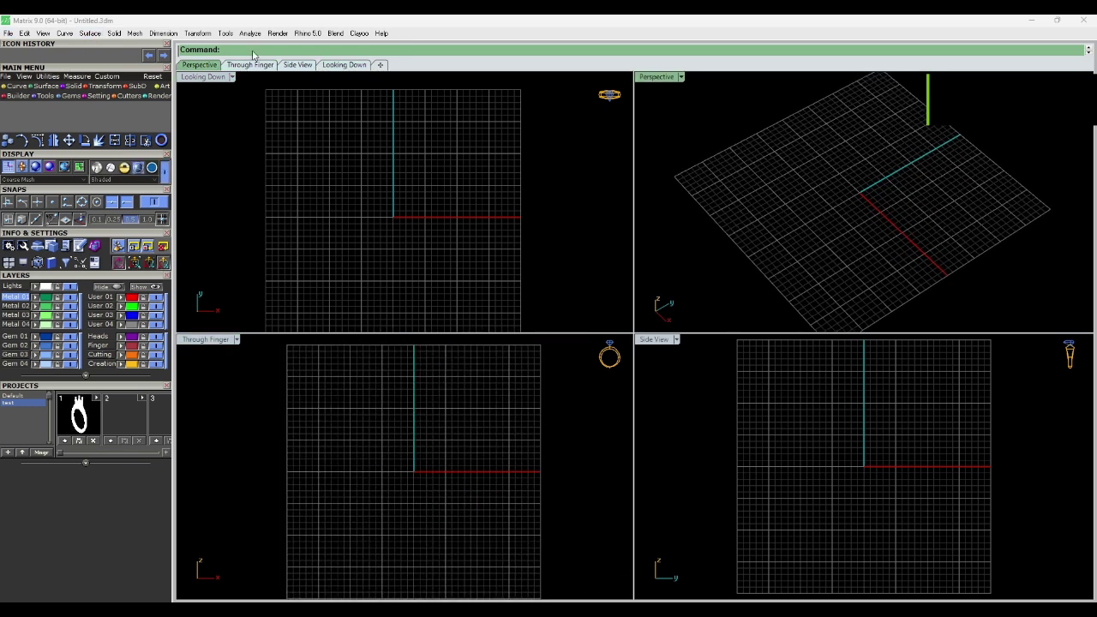
- Enter test text at the command line and activate the Looking Down viewport to check that Matrix responds
text(asdfasdfasdfa)
click(363, 172)
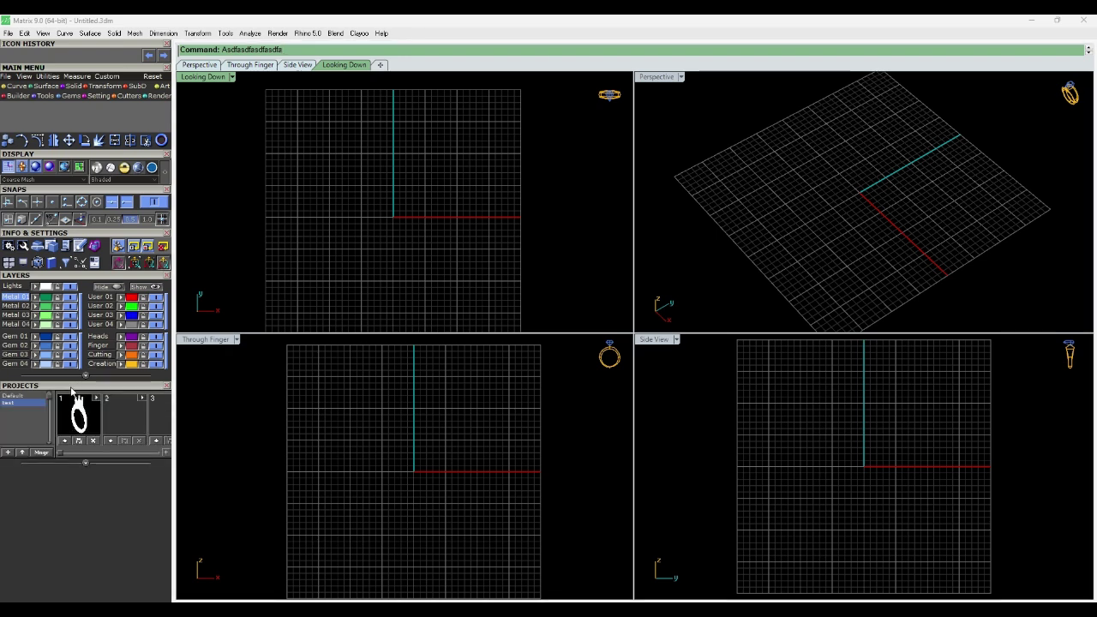
- Move the Projects panel above Layers, float it over the viewports, and dock it back below Layers
mouse_move(72, 392)
mouse_down()
mouse_move(376, 221)
mouse_move(165, 379)
mouse_move(72, 393)
mouse_up()
drag(85, 272, 89, 373)
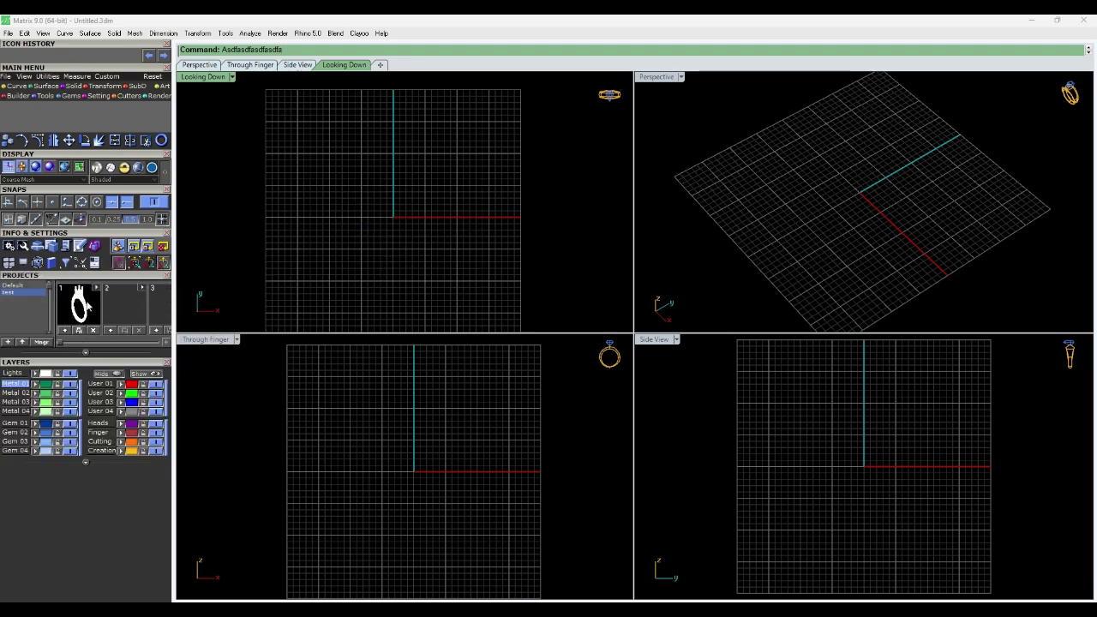
double_click(120, 276)
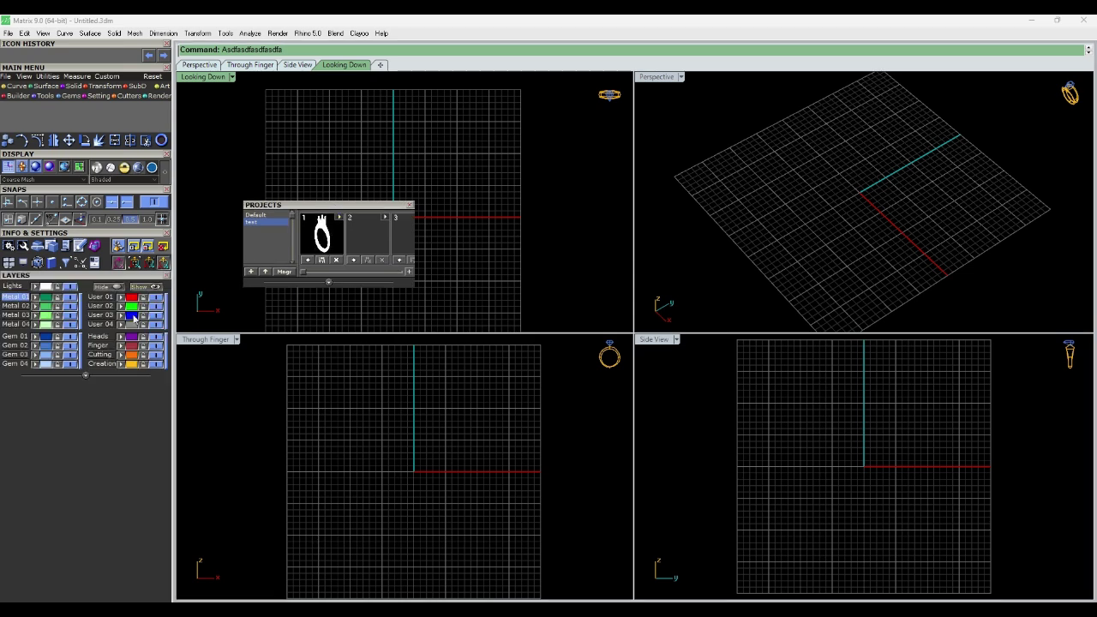
double_click(294, 205)
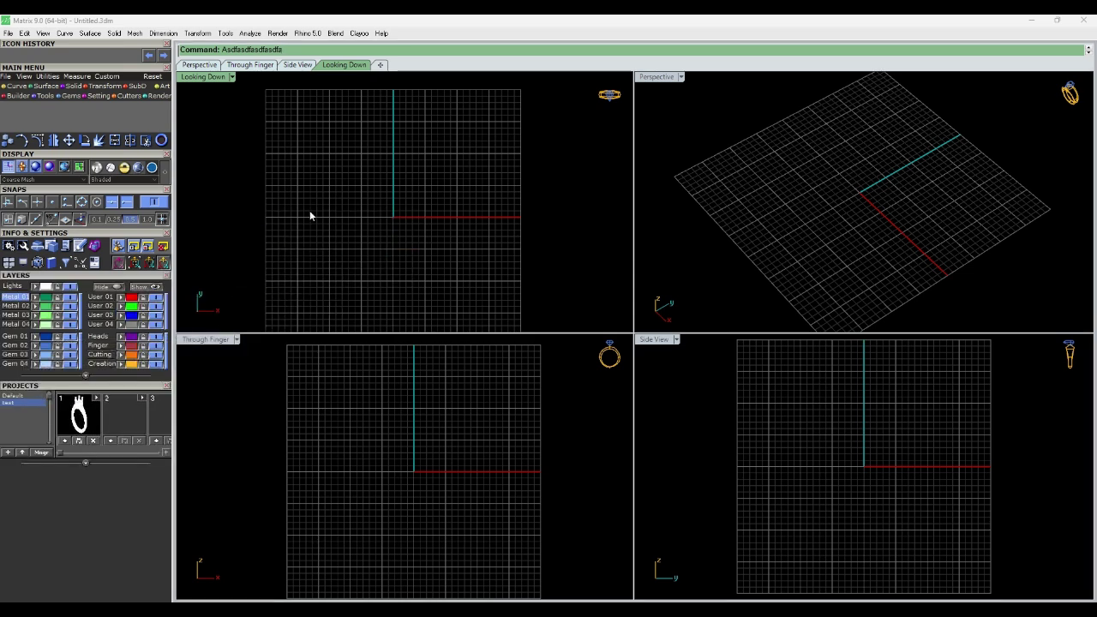
- Clear the test text from the command line and load the ring from slot 1 of the test project
text(imporyt)
key(BackSpace)
key(BackSpace)
key(BackSpace)
key(BackSpace)
key(BackSpace)
key(BackSpace)
key(BackSpace)
key(BackSpace)
key(BackSpace)
key(BackSpace)
key(BackSpace)
key(BackSpace)
key(BackSpace)
key(BackSpace)
key(BackSpace)
key(BackSpace)
key(BackSpace)
key(BackSpace)
key(BackSpace)
key(BackSpace)
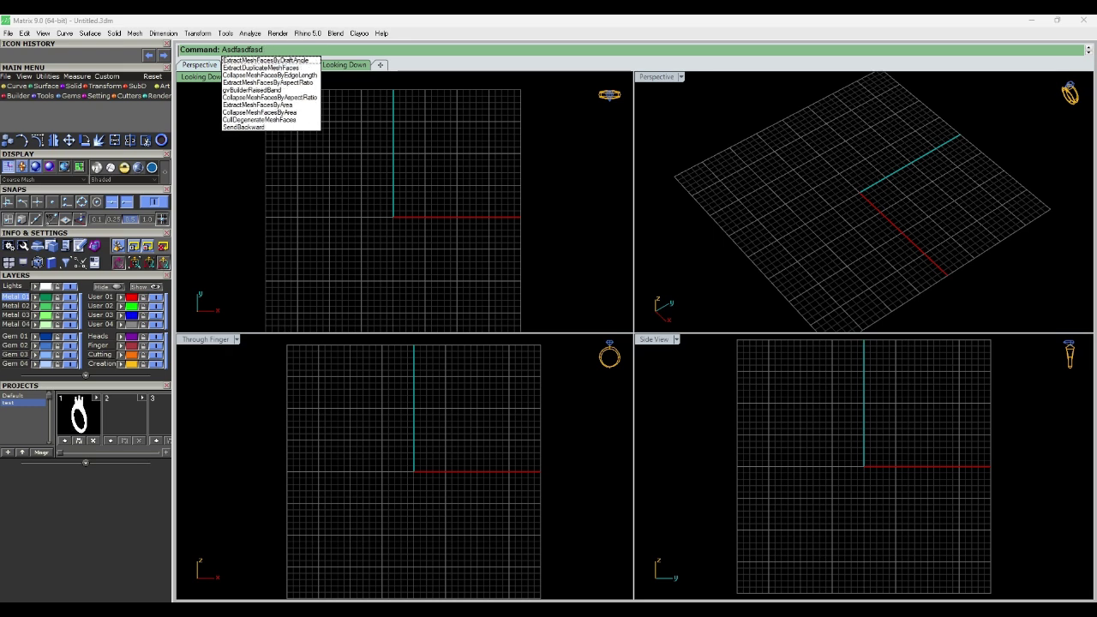
double_click(68, 417)
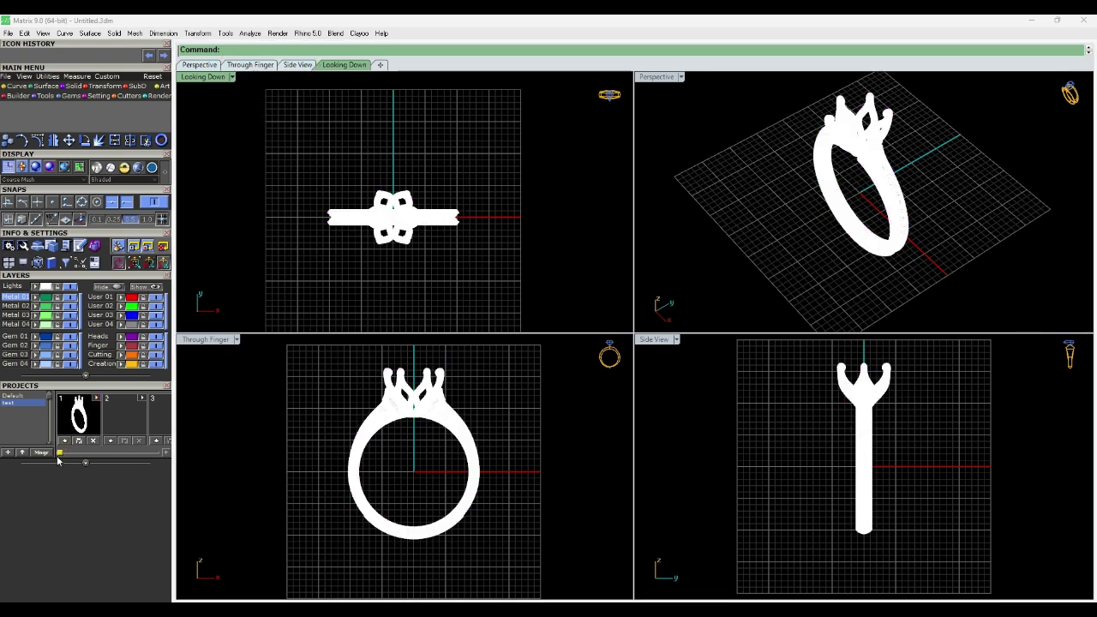
- Create a new project named jdfjaedfja and select the ring in the Through Finger viewport
click(7, 452)
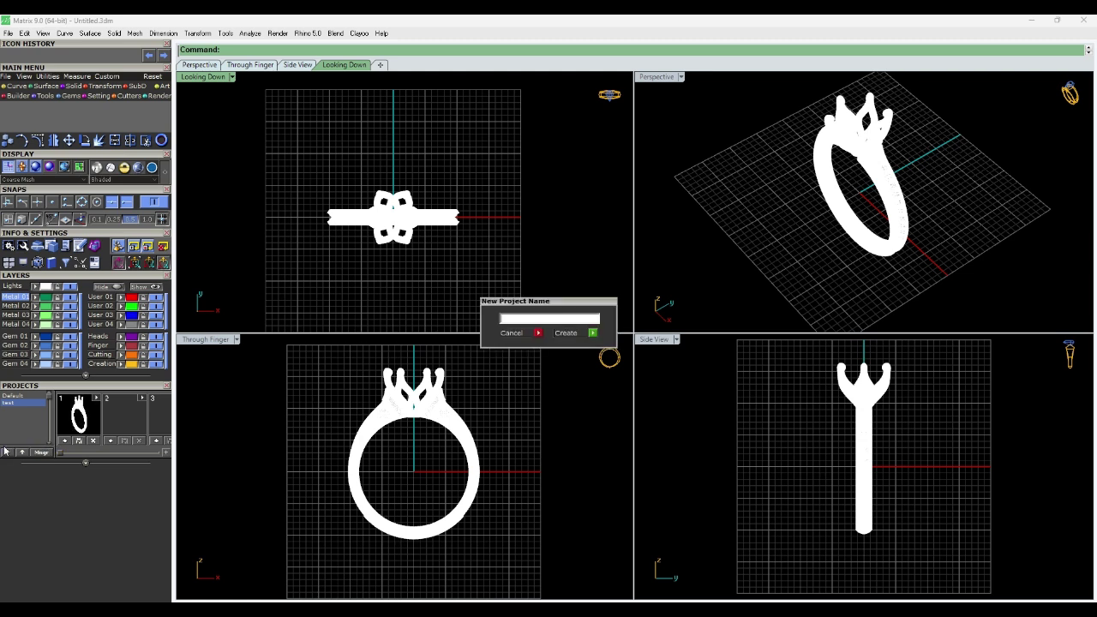
text(jdfjaedfja)
key(Return)
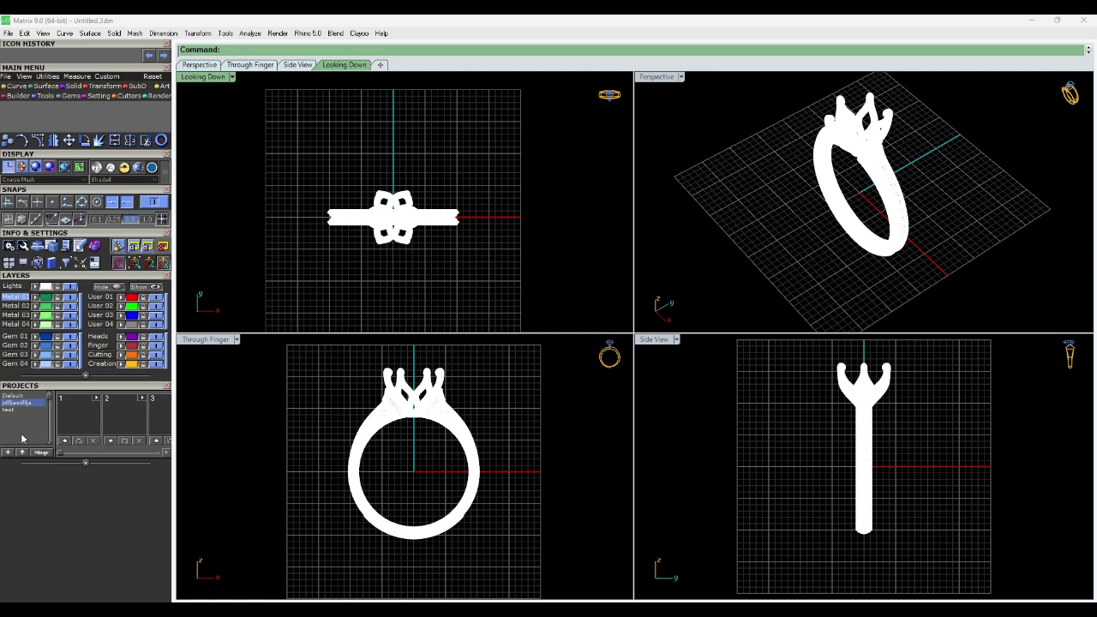
click(451, 433)
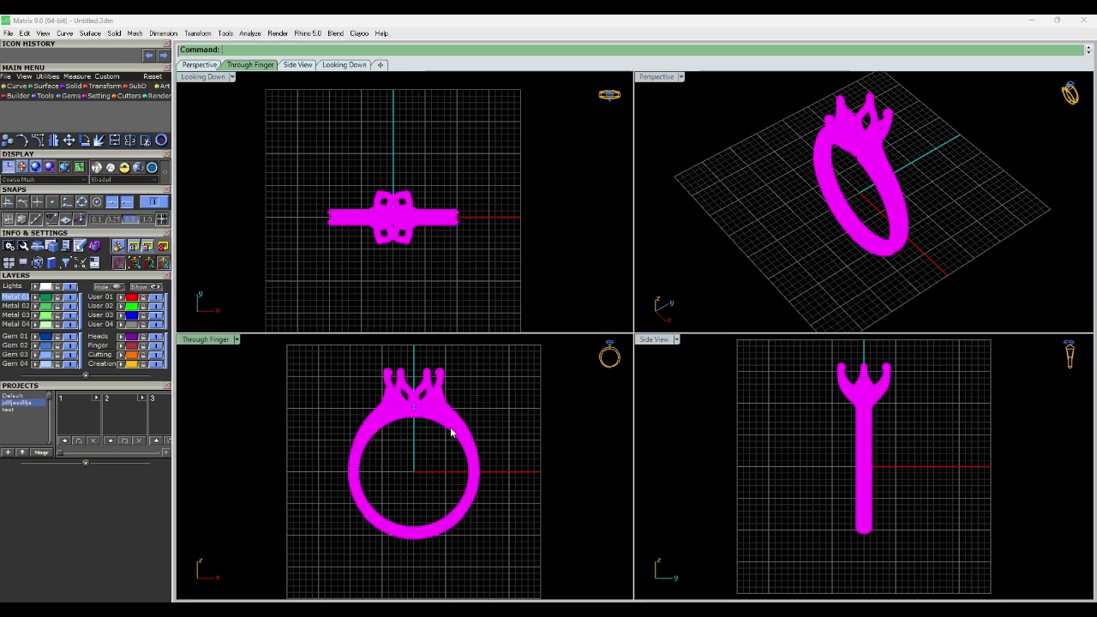